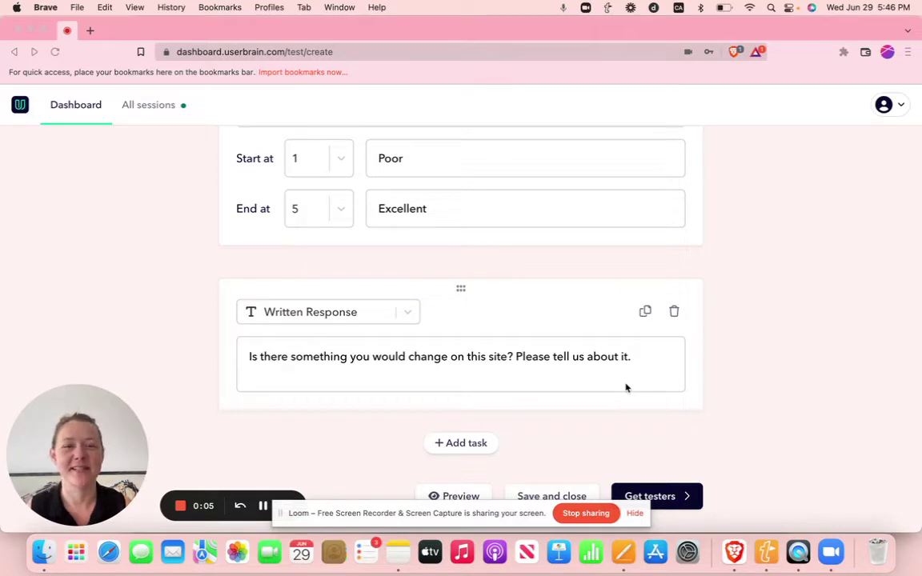
# Open the tester order for My First Test, compare both tabs, and settle on From Userbrain panel.
pyautogui.click(668, 496)
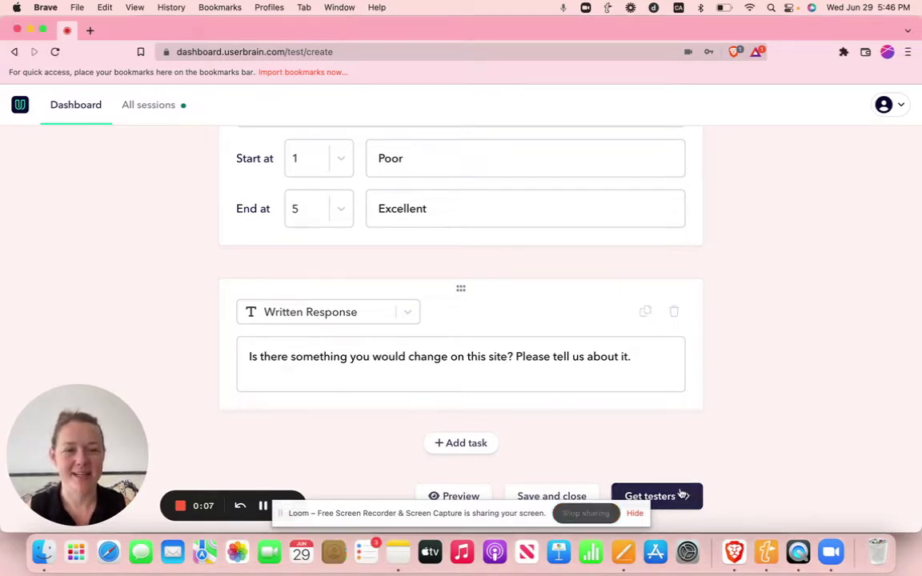
pyautogui.click(672, 496)
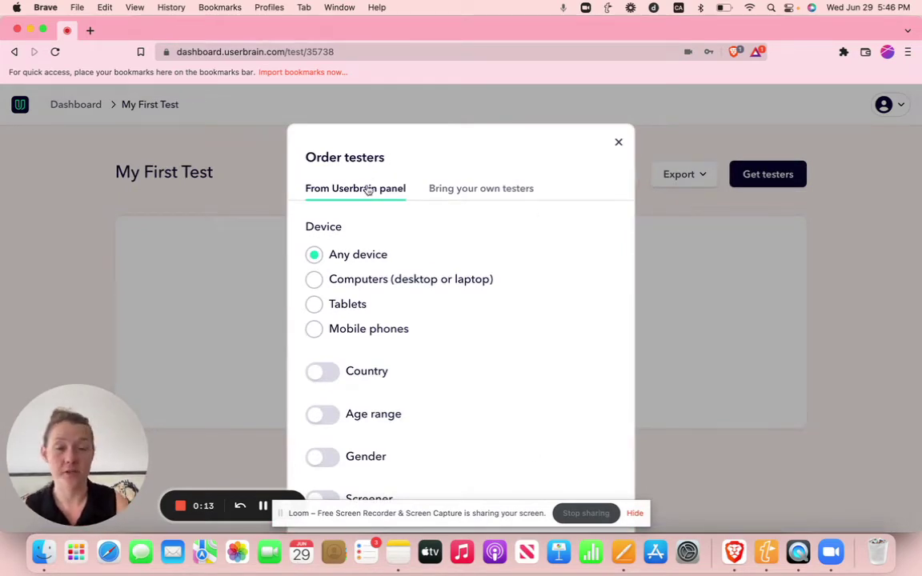
pyautogui.click(499, 204)
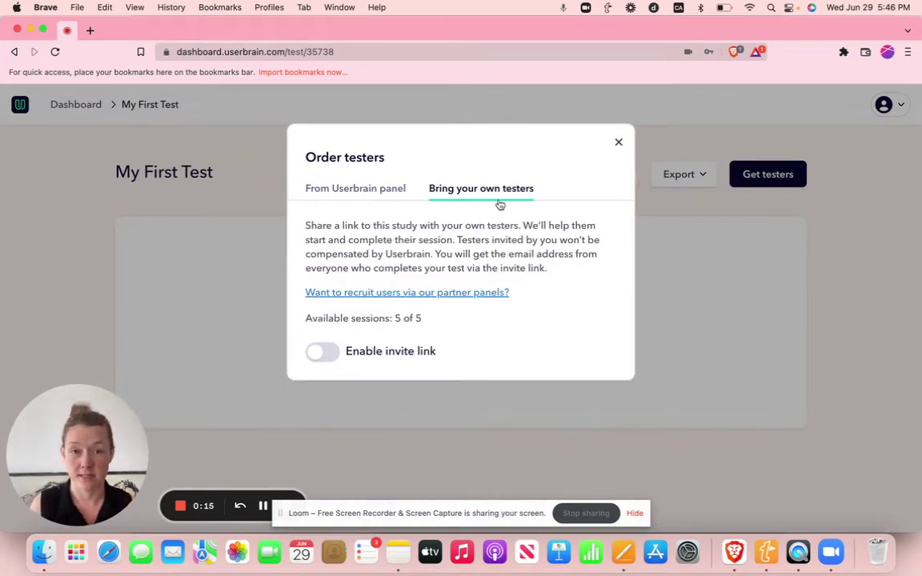
pyautogui.click(364, 189)
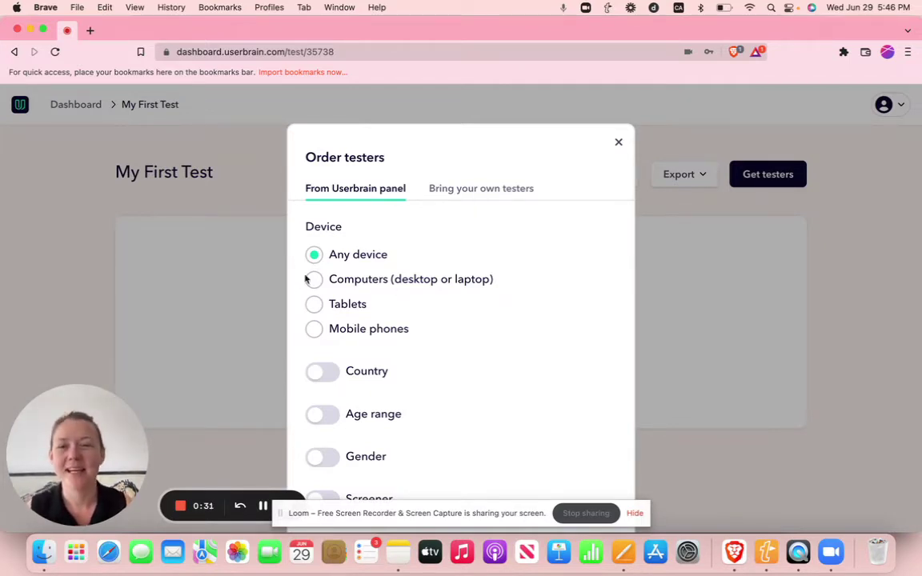
pyautogui.click(444, 187)
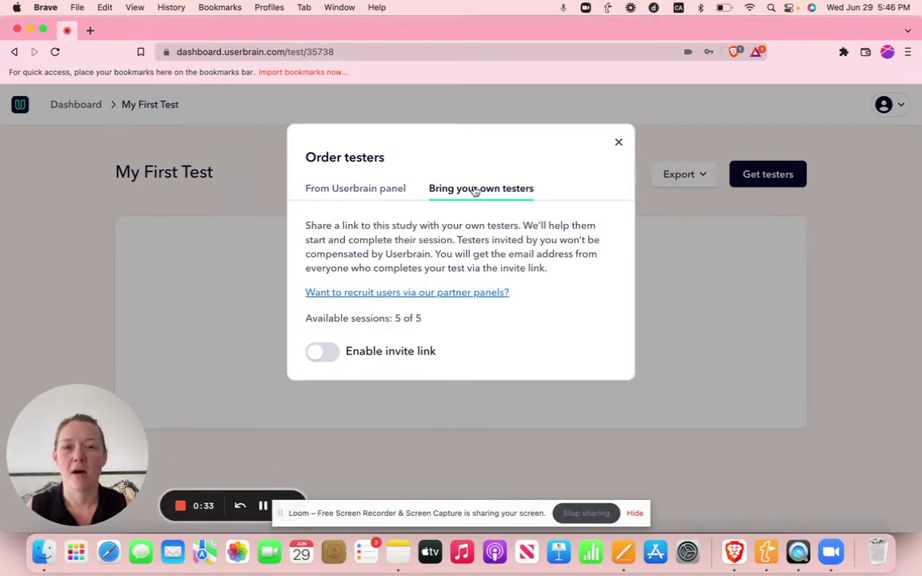
pyautogui.click(372, 189)
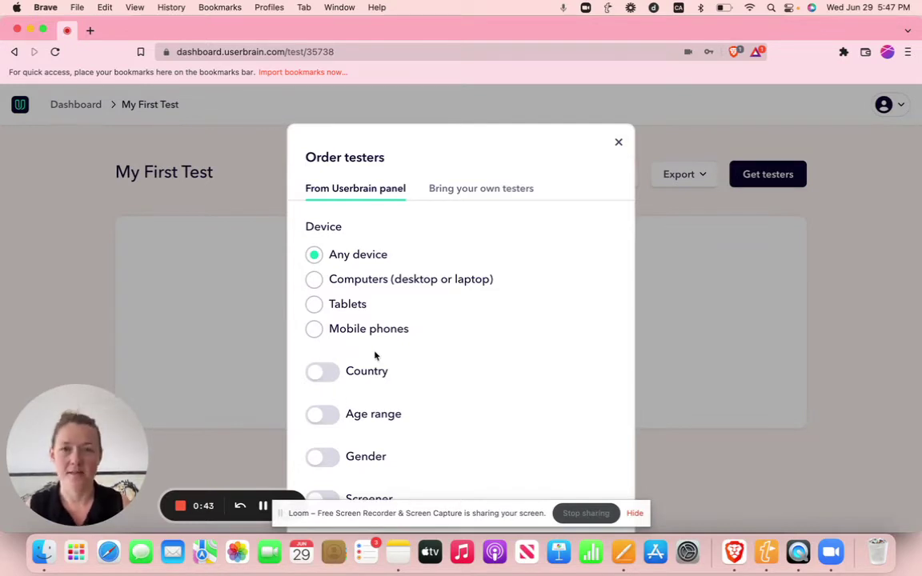
# Switch on the Country, Age range and Gender filters after briefly checking the Screener.
pyautogui.scroll(-2, 374, 355)
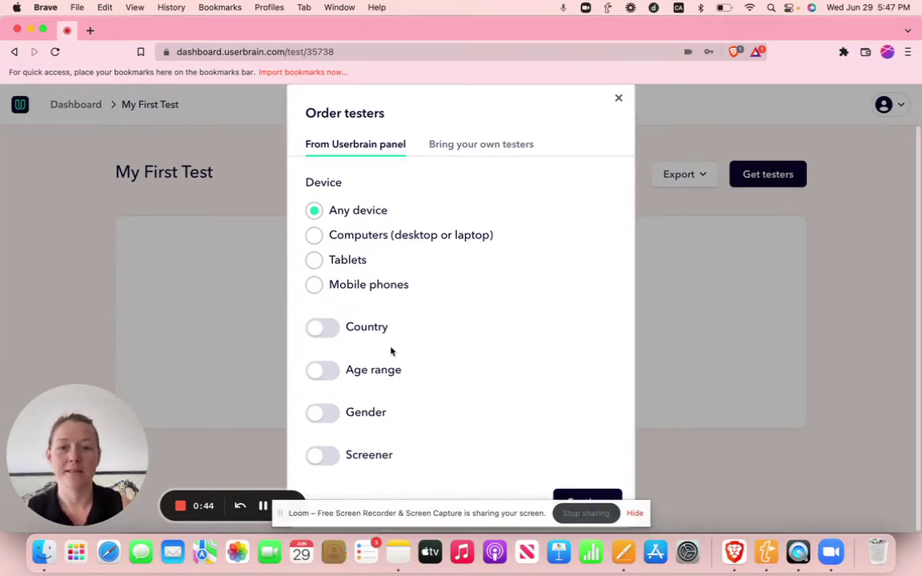
pyautogui.click(323, 328)
pyautogui.scroll(-2, 422, 338)
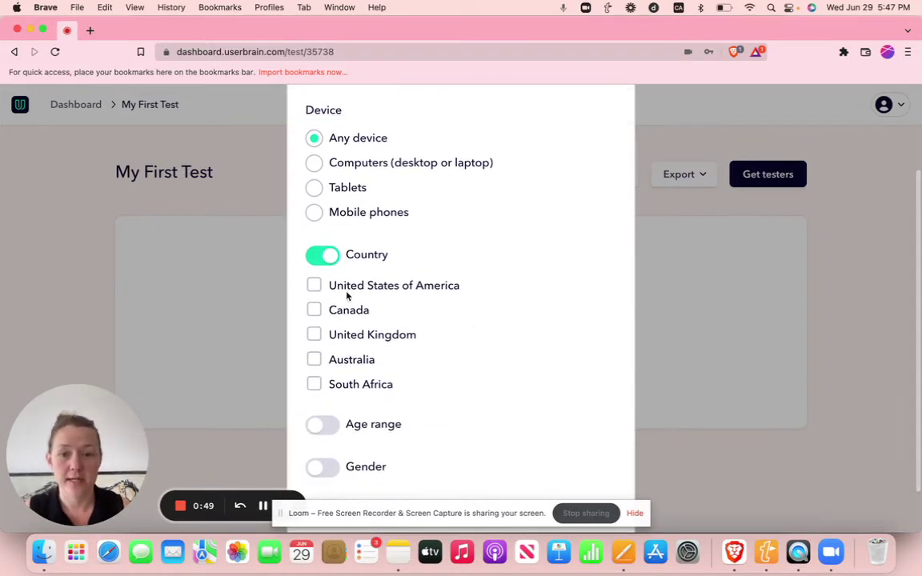
pyautogui.click(328, 426)
pyautogui.scroll(-3, 428, 411)
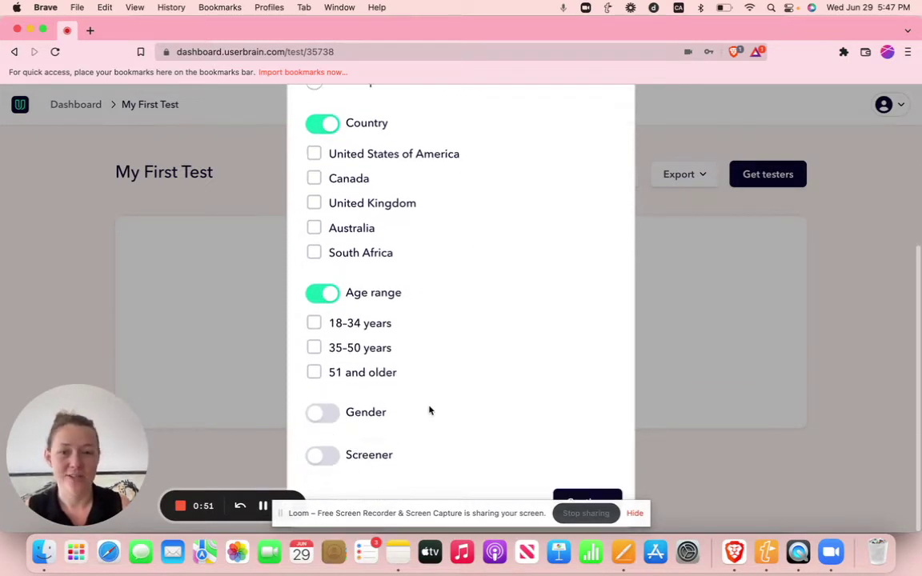
pyautogui.click(328, 414)
pyautogui.scroll(-2, 441, 425)
pyautogui.click(324, 452)
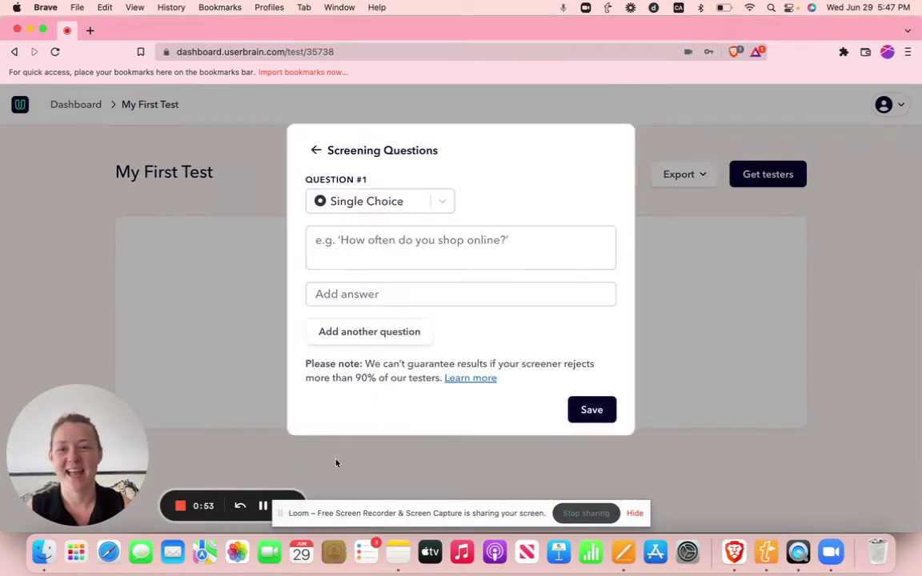
pyautogui.click(313, 150)
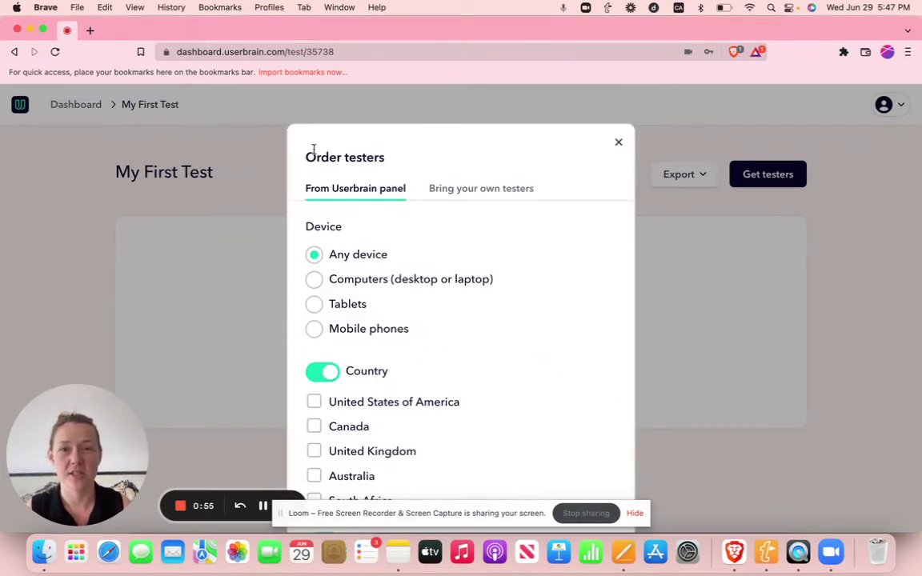
pyautogui.scroll(-4, 405, 322)
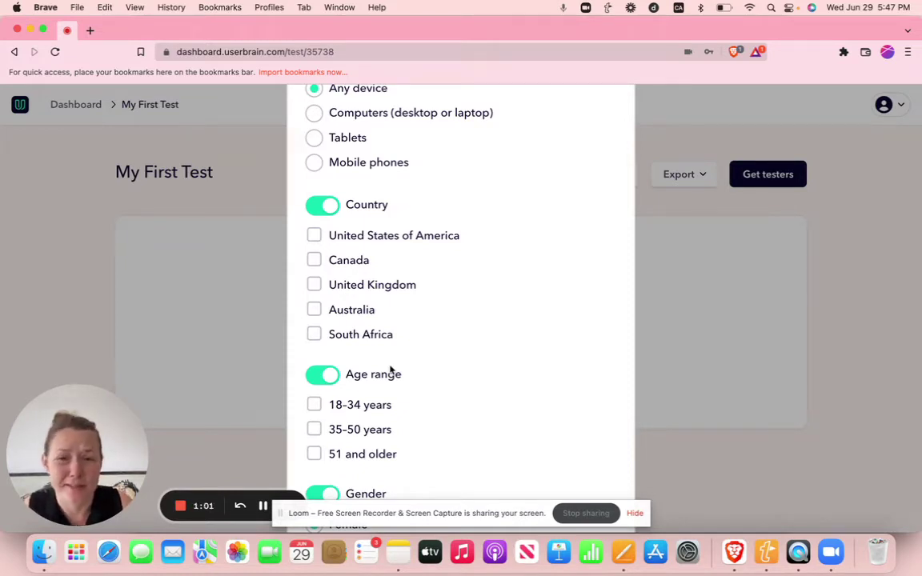
# Tick United States of America and 18-34 years, and set Gender to Female.
pyautogui.click(317, 235)
pyautogui.scroll(-3, 453, 392)
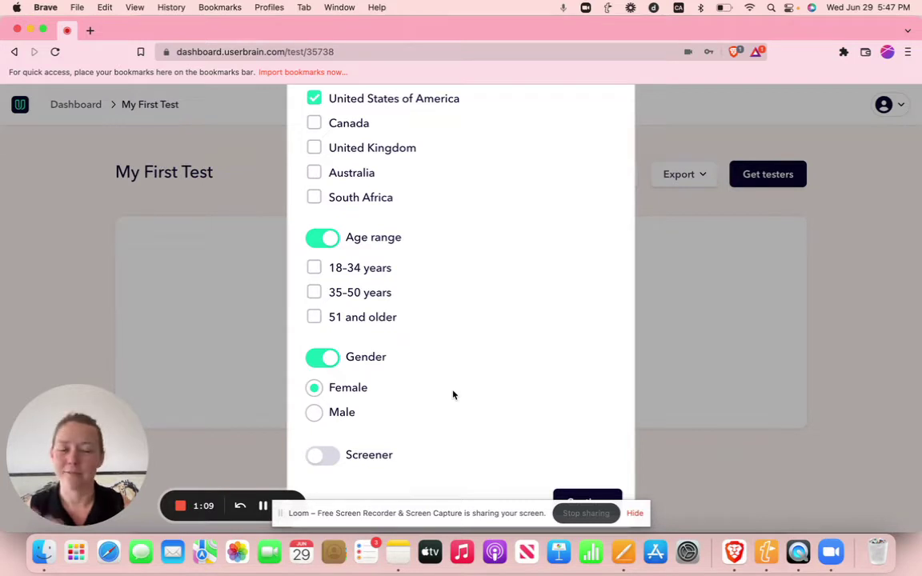
pyautogui.click(314, 271)
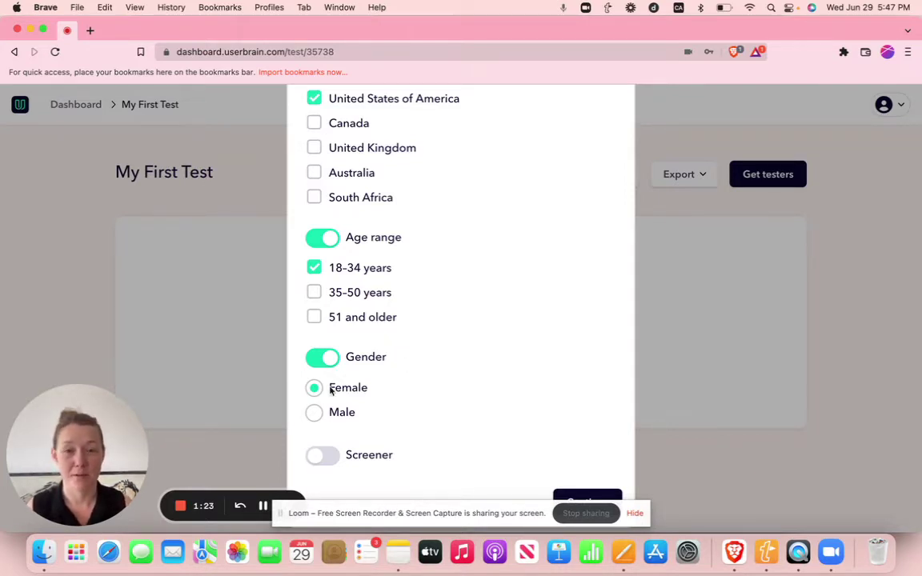
pyautogui.click(383, 410)
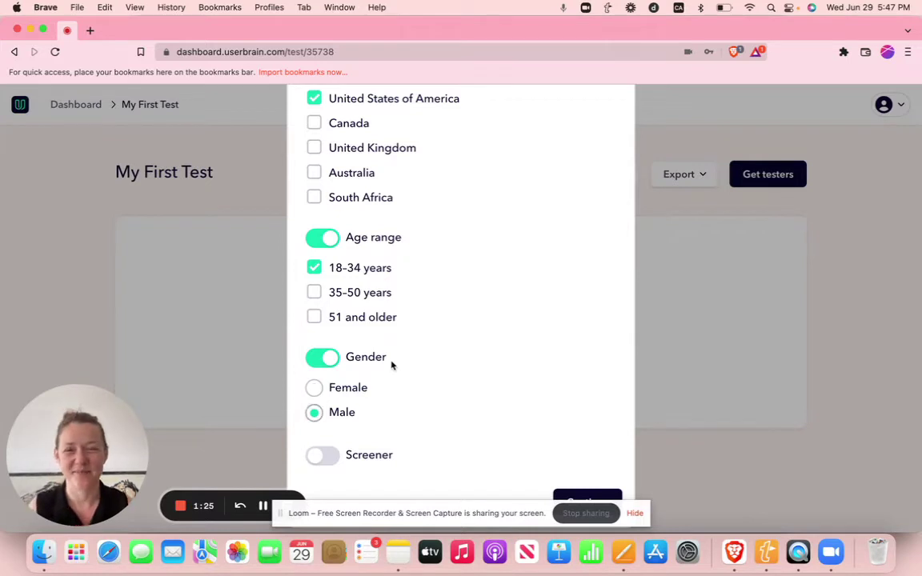
pyautogui.click(314, 388)
pyautogui.scroll(5, 529, 285)
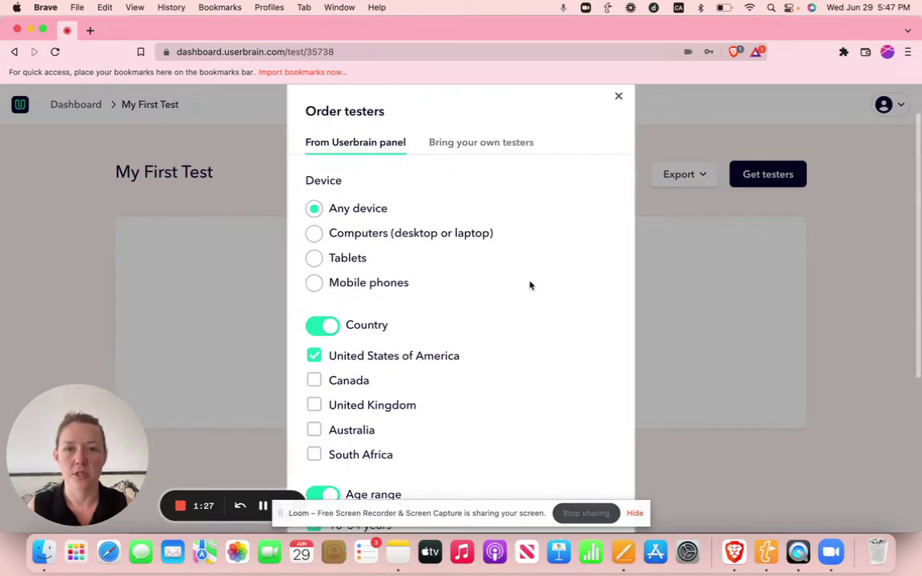
pyautogui.scroll(-5, 529, 285)
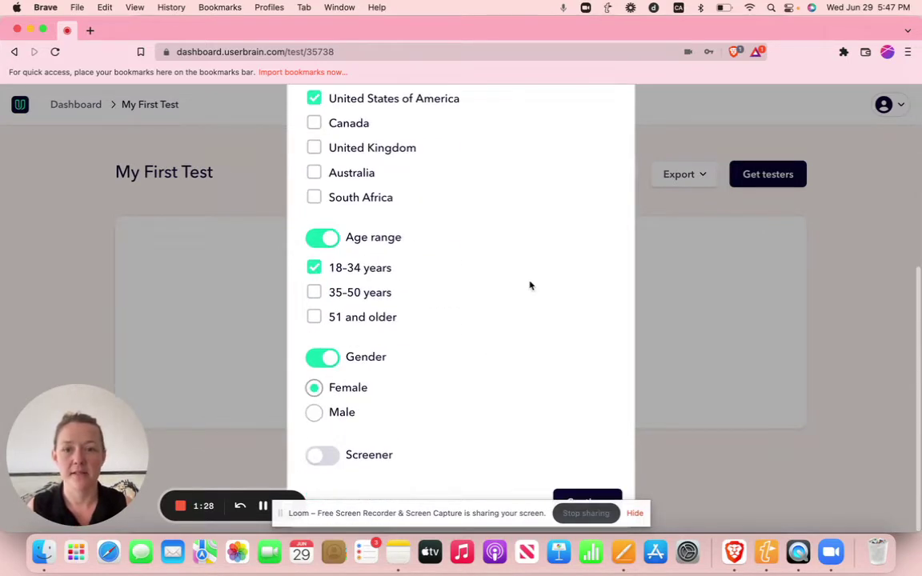
# Add a single-choice screener question reading 'How often do you shop online?'.
pyautogui.click(324, 456)
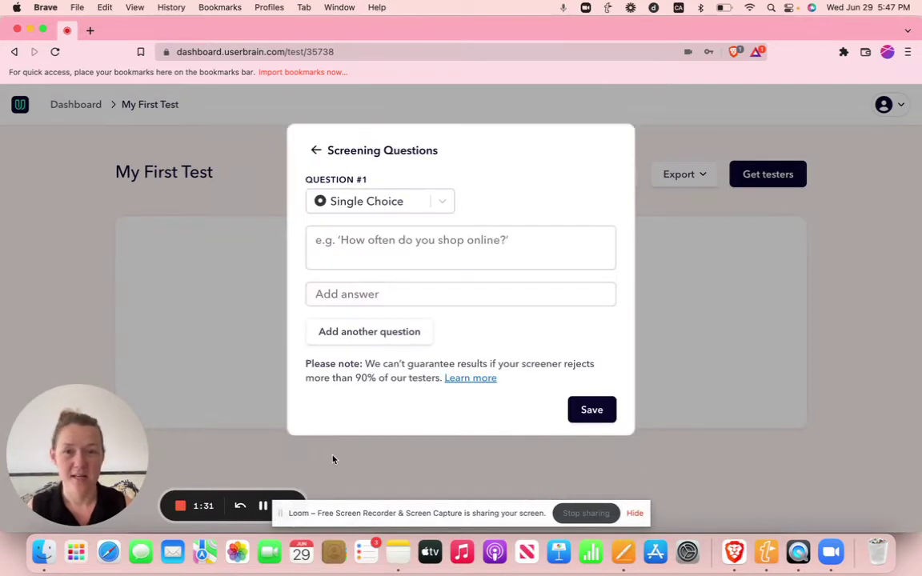
pyautogui.click(391, 198)
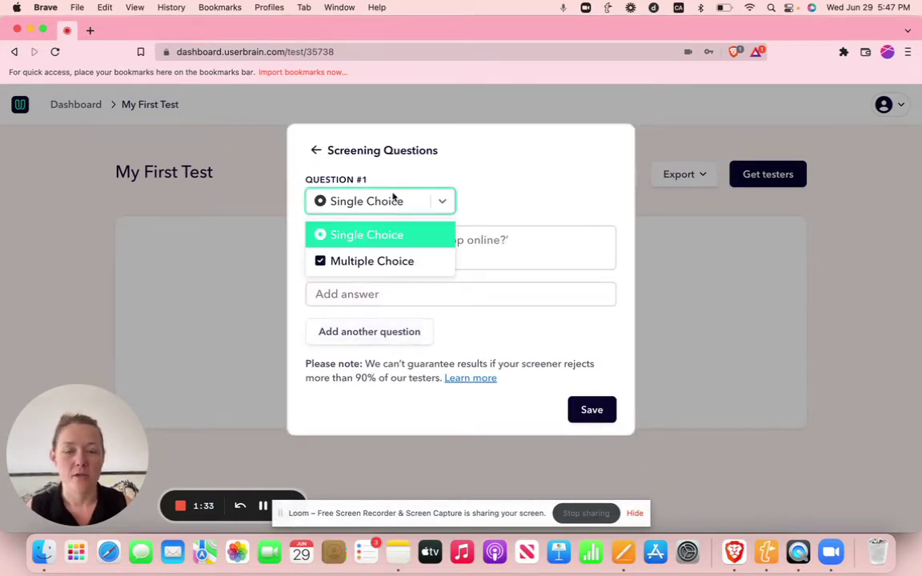
pyautogui.click(356, 237)
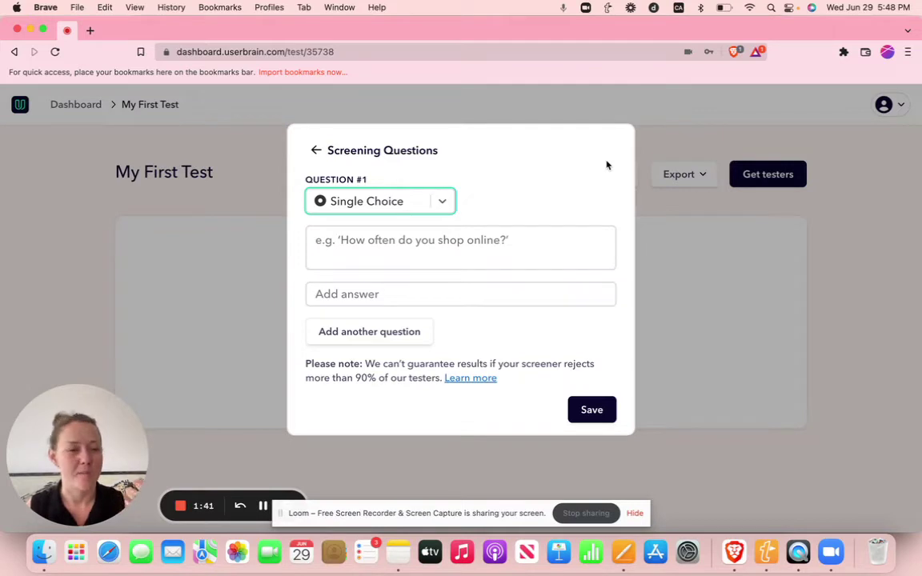
pyautogui.click(504, 240)
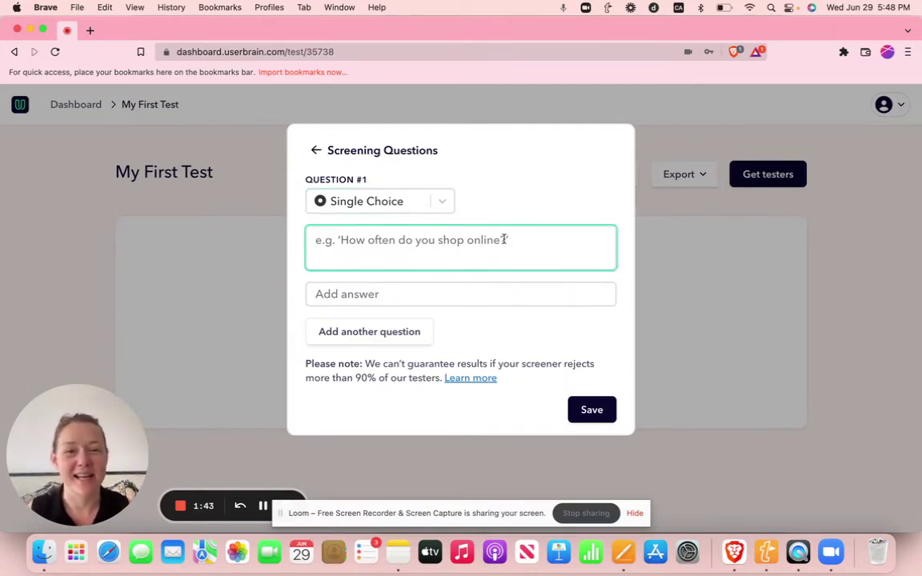
pyautogui.click(384, 300)
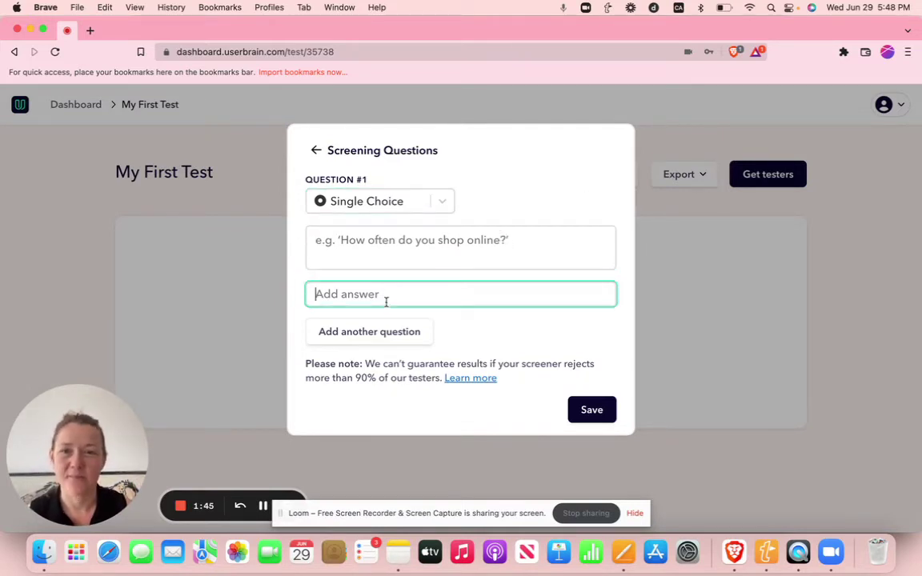
pyautogui.click(364, 240)
pyautogui.write('How often do you shop online?')
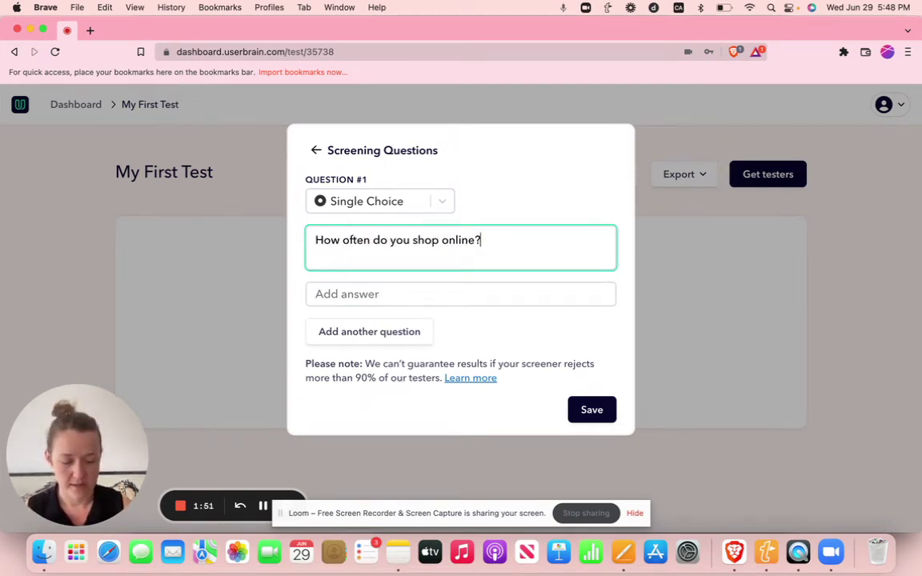
# Enter the answers Once a week, Once a month, Once a year and Never.
pyautogui.click(349, 295)
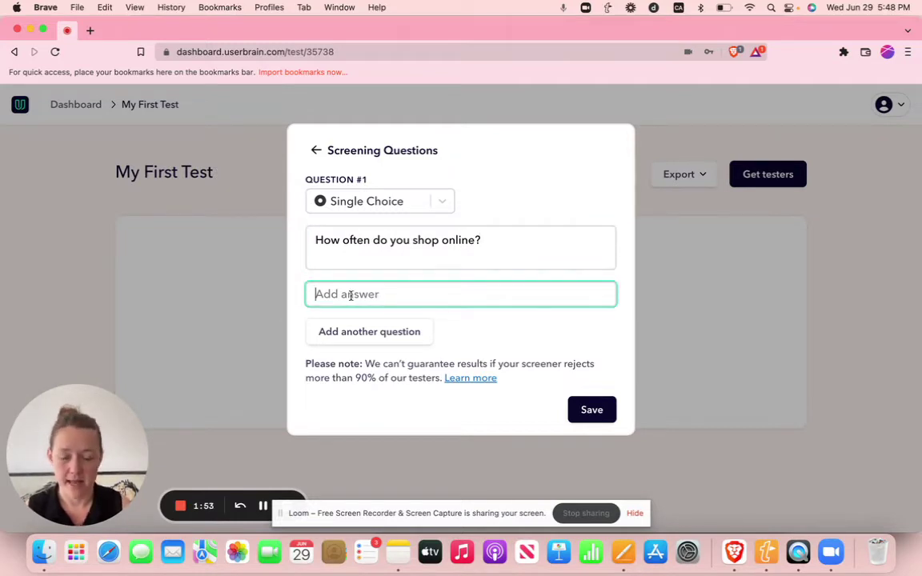
pyautogui.write('Once a week')
pyautogui.click(320, 331)
pyautogui.write('Once a month')
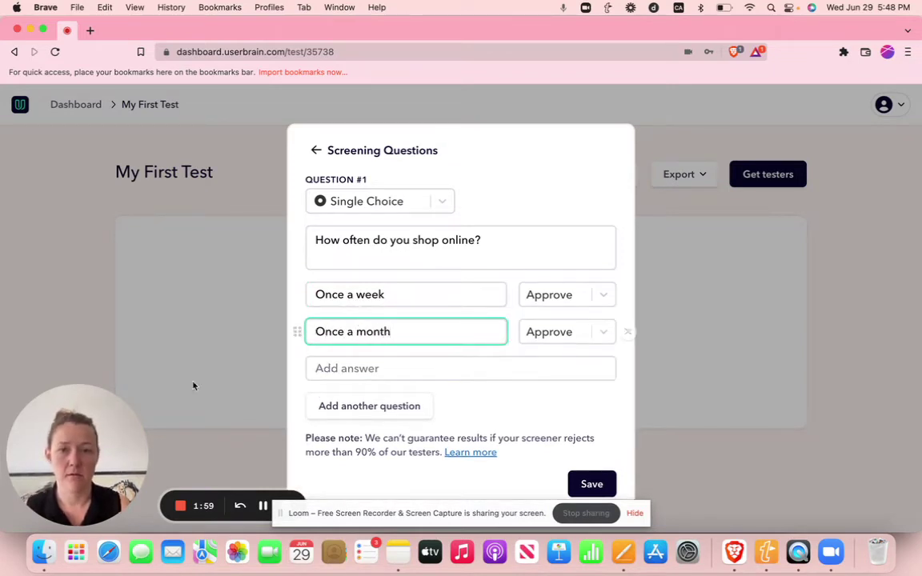
pyautogui.click(335, 369)
pyautogui.write('Once a year')
pyautogui.click(352, 405)
pyautogui.write('N')
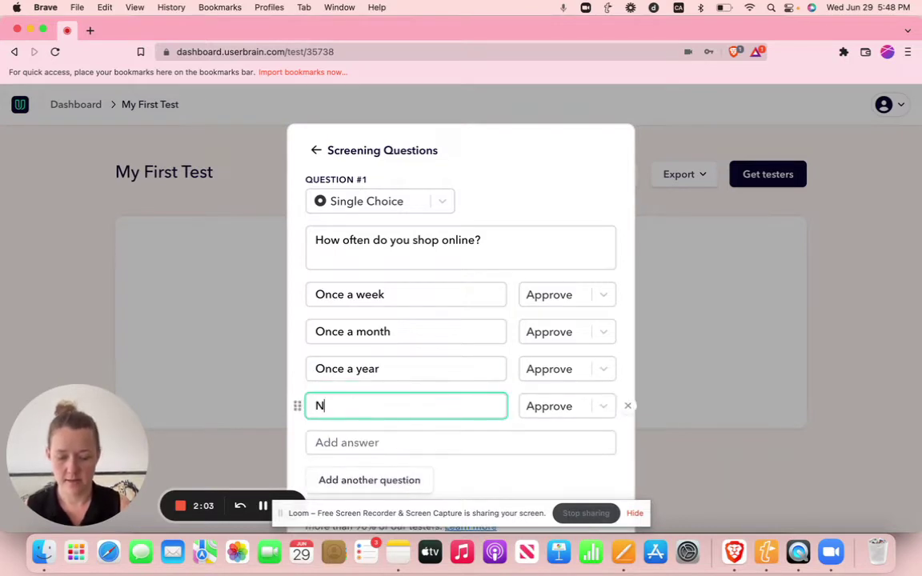
pyautogui.write('ever')
pyautogui.moveTo(460, 331)
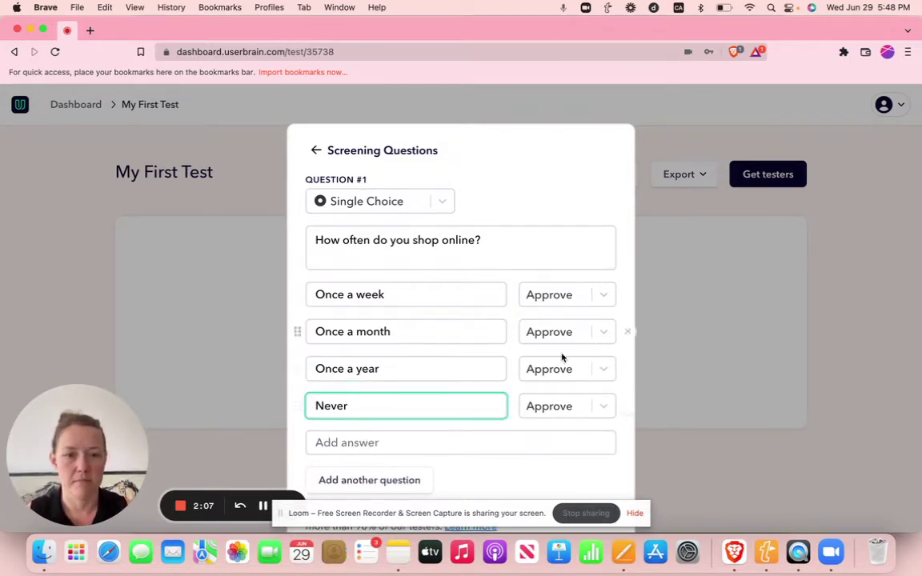
# Keep Once a week on Approve; set Once a month, Once a year and Never to Reject.
pyautogui.click(576, 297)
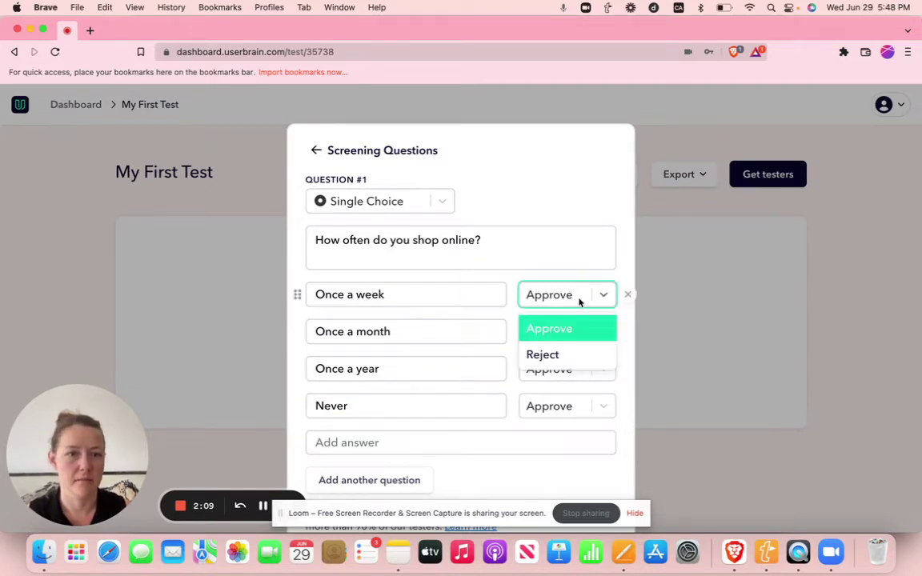
pyautogui.click(566, 332)
pyautogui.click(568, 335)
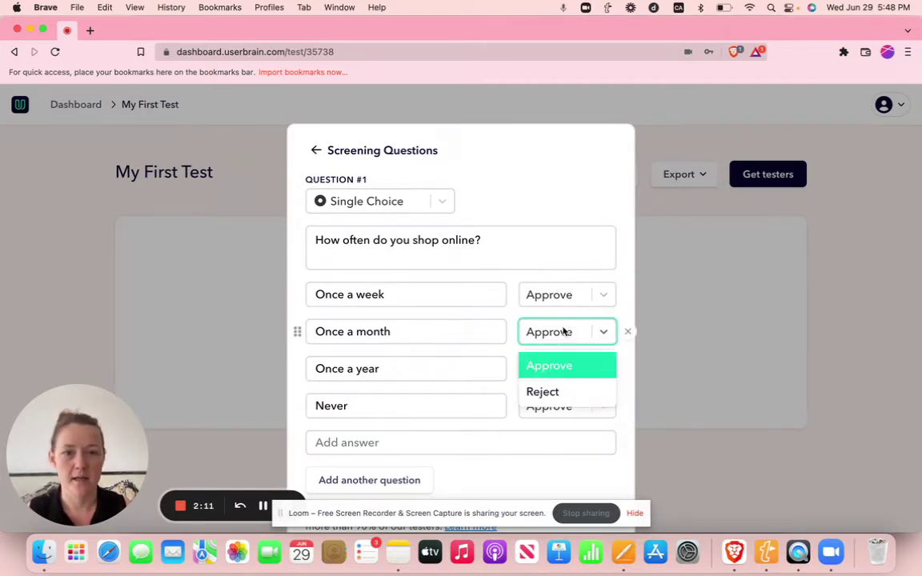
pyautogui.click(542, 391)
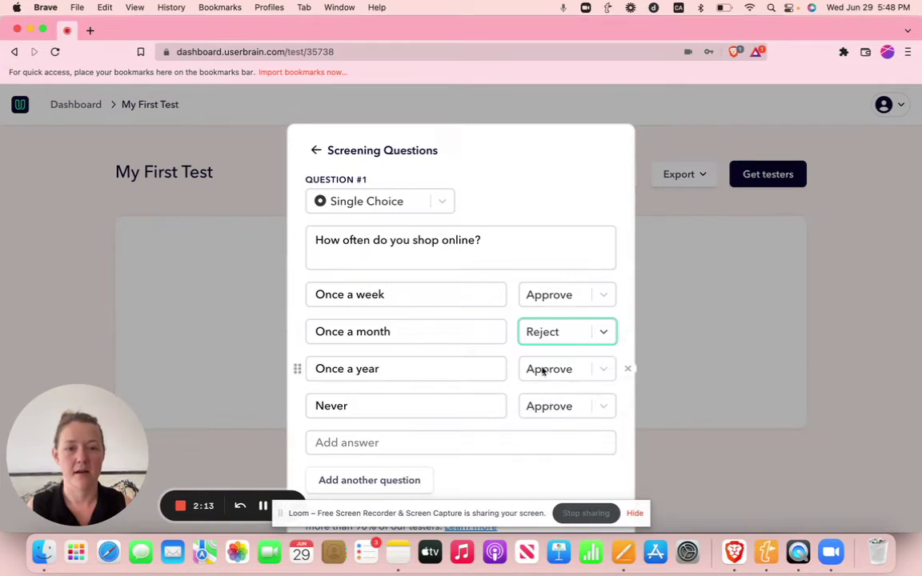
pyautogui.click(545, 370)
pyautogui.click(548, 427)
pyautogui.click(548, 407)
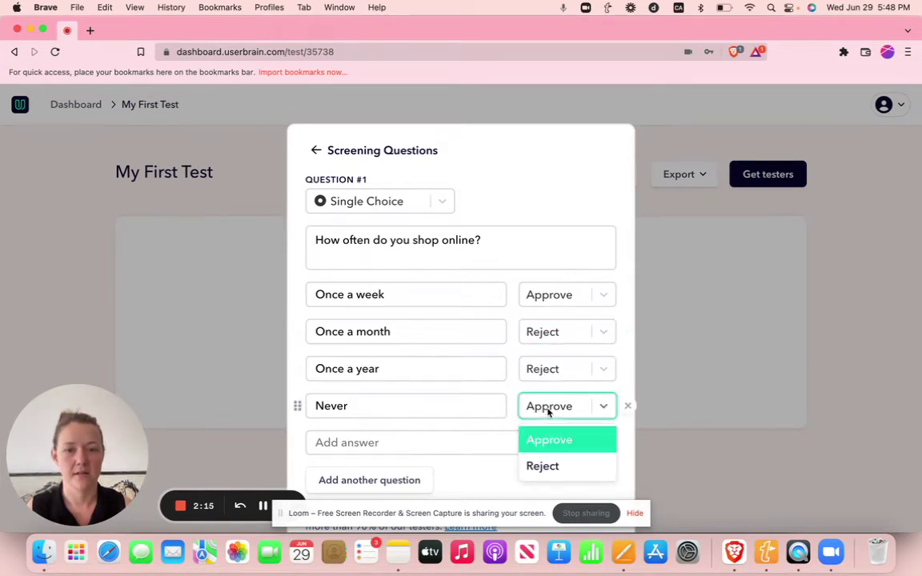
pyautogui.click(551, 464)
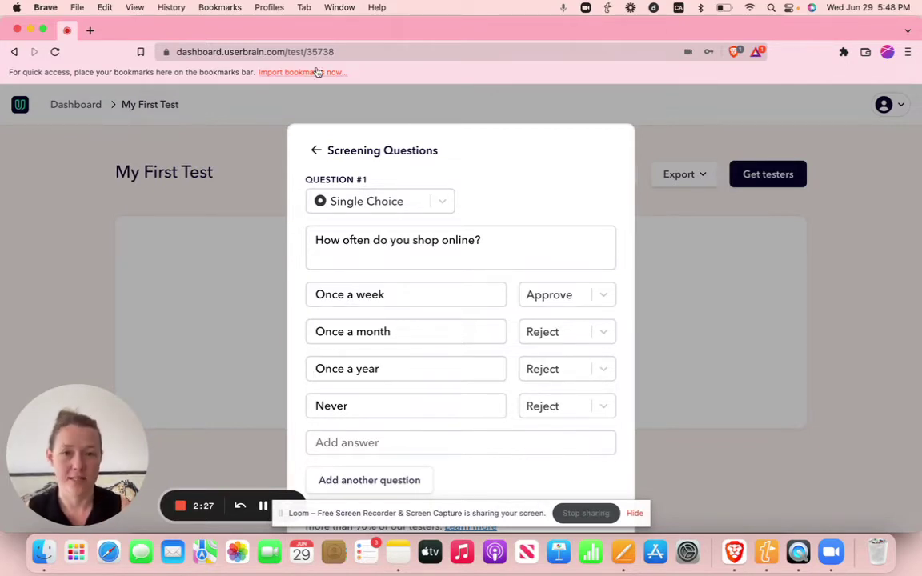
# Add a second screener question and set its type to Multiple Choice.
pyautogui.click(382, 202)
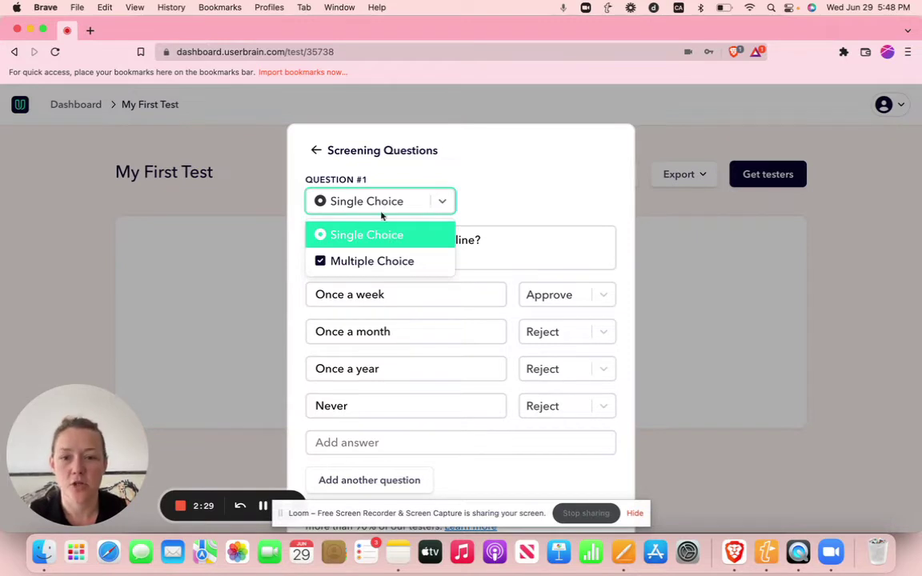
pyautogui.click(516, 212)
pyautogui.scroll(-2, 462, 336)
pyautogui.click(387, 427)
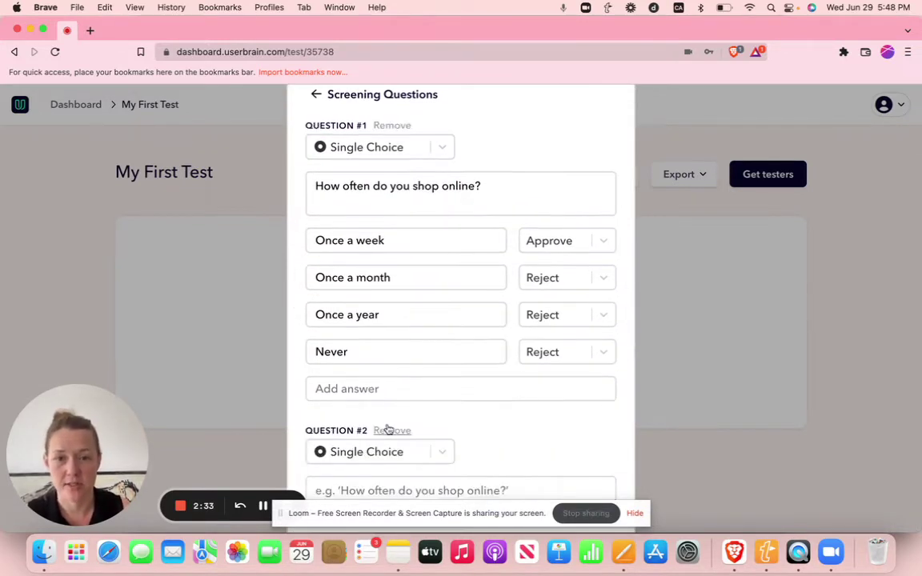
pyautogui.scroll(-1, 388, 431)
pyautogui.scroll(-2, 389, 432)
pyautogui.click(389, 332)
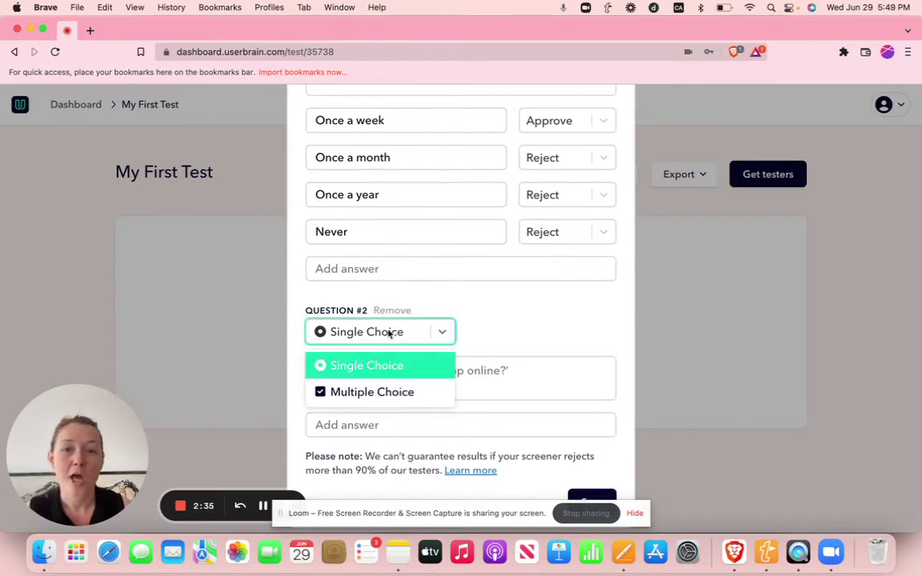
pyautogui.click(386, 390)
pyautogui.click(580, 261)
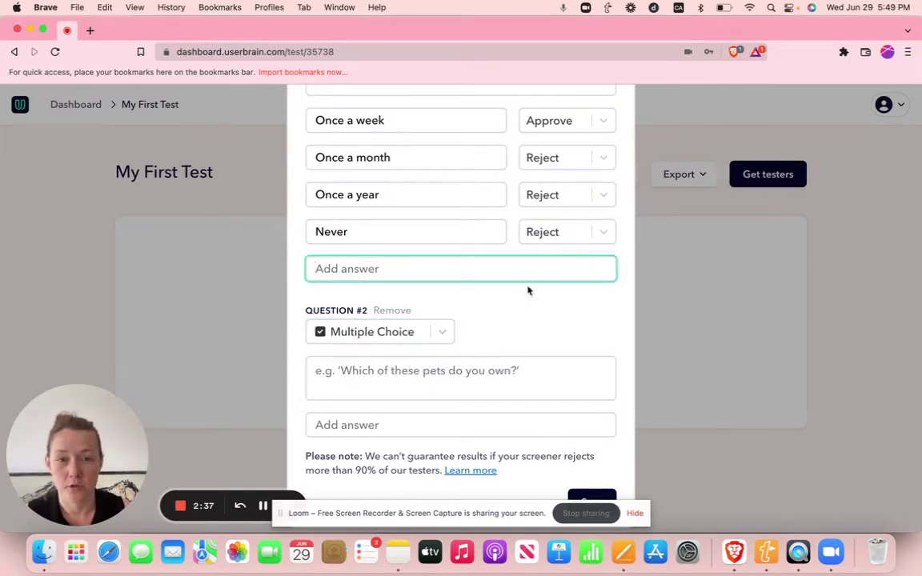
# Write question 2 as 'Have you ever traveled to one (or more) of these countries?'.
pyautogui.click(487, 376)
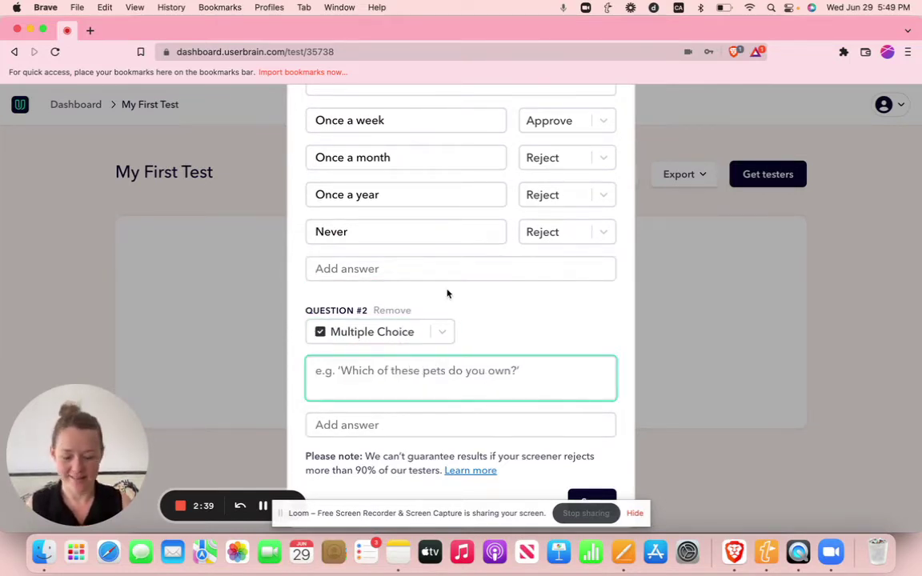
pyautogui.write('Whic')
pyautogui.press('BackSpace')
pyautogui.press('BackSpace')
pyautogui.press('BackSpace')
pyautogui.press('BackSpace')
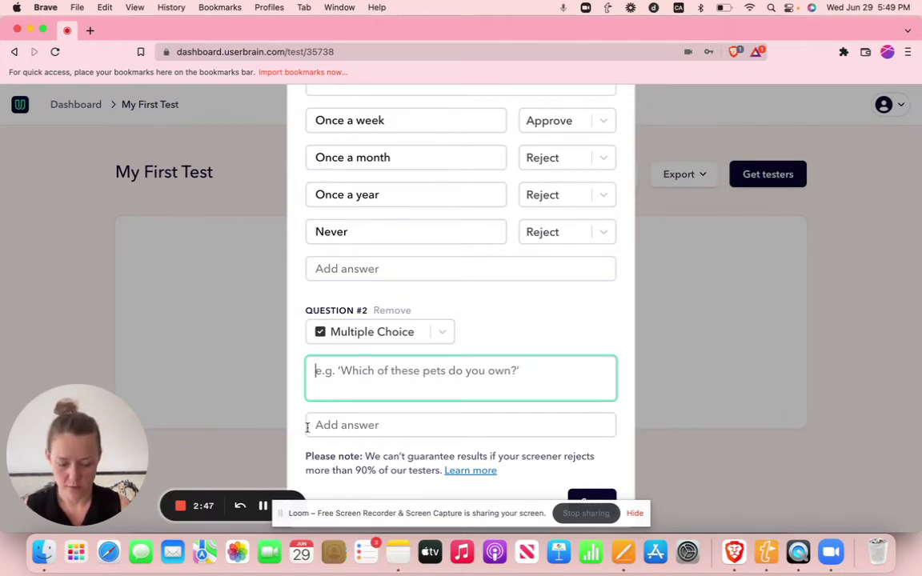
pyautogui.write('Wh')
pyautogui.press('BackSpace')
pyautogui.press('BackSpace')
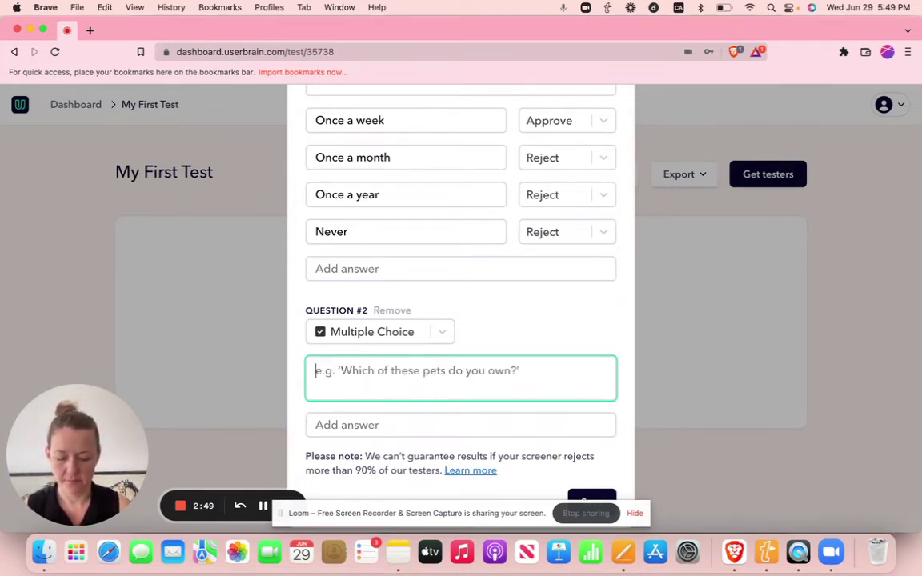
pyautogui.write('H')
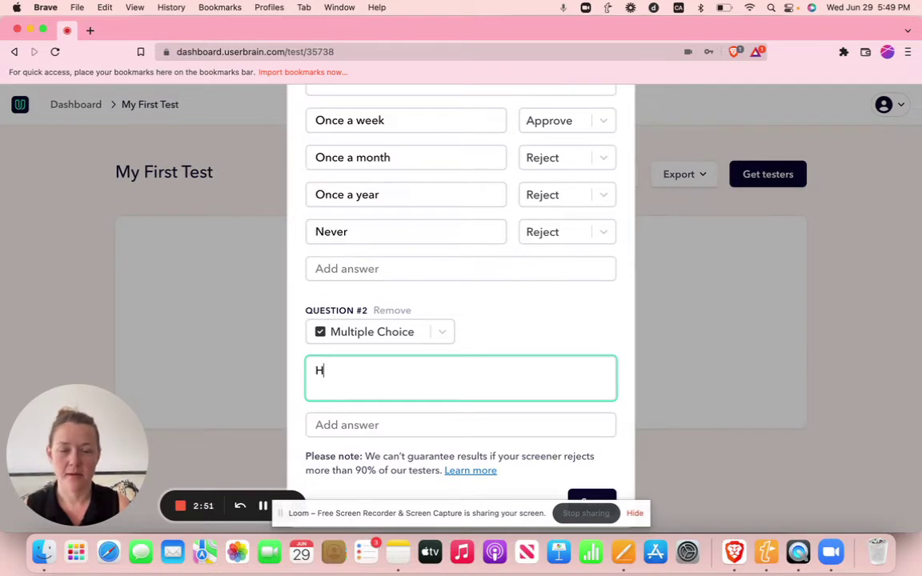
pyautogui.click(203, 506)
pyautogui.click(339, 370)
pyautogui.write('ave you ever trabe')
pyautogui.press('BackSpace')
pyautogui.press('BackSpace')
pyautogui.write('veled to these c')
pyautogui.press('BackSpace')
pyautogui.press('BackSpace')
pyautogui.press('BackSpace')
pyautogui.press('BackSpace')
pyautogui.press('BackSpace')
pyautogui.press('BackSpace')
pyautogui.write('one ')
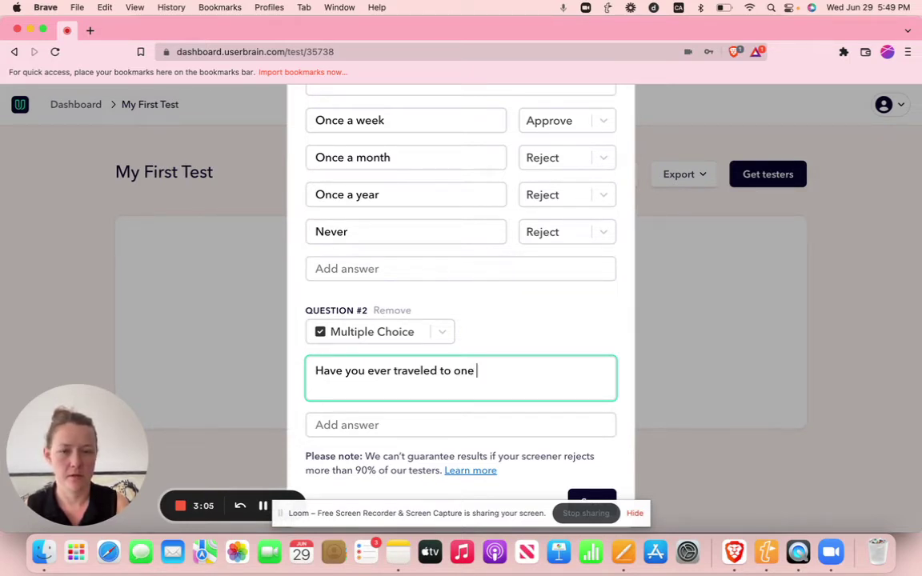
pyautogui.write('(or more of these')
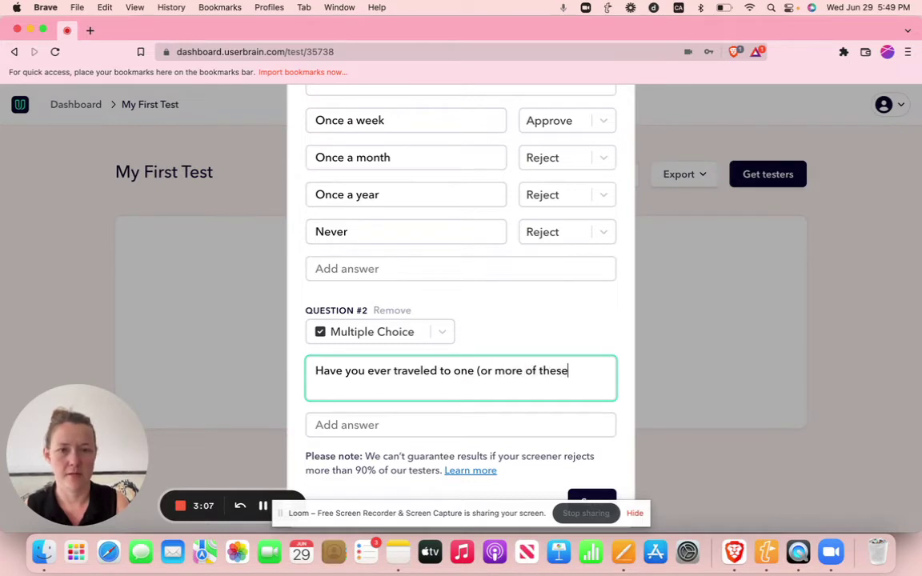
pyautogui.press('BackSpace')
pyautogui.press('BackSpace')
pyautogui.press('BackSpace')
pyautogui.press('BackSpace')
pyautogui.press('BackSpace')
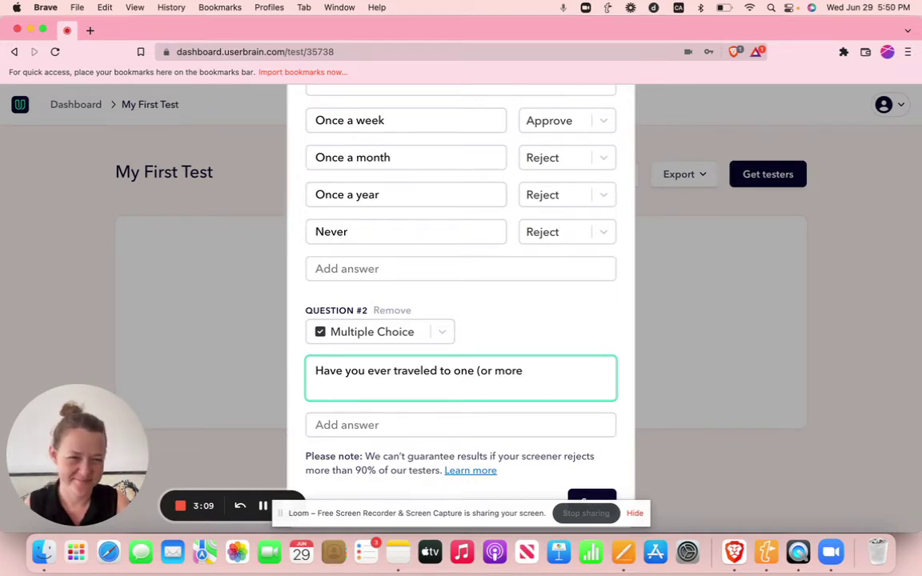
pyautogui.write(') of tehse countr')
pyautogui.press('BackSpace')
pyautogui.press('BackSpace')
pyautogui.press('BackSpace')
pyautogui.press('BackSpace')
pyautogui.press('BackSpace')
pyautogui.press('BackSpace')
pyautogui.press('BackSpace')
pyautogui.write('hese countrie?')
pyautogui.write('?')
# Add the answers France, Italy, Canada and United States to question 2.
pyautogui.click(346, 412)
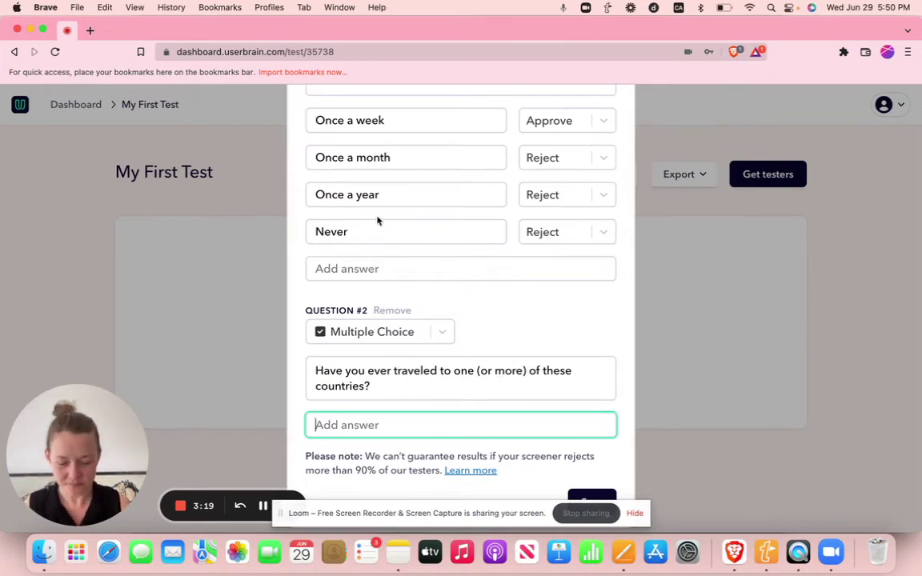
pyautogui.write('France')
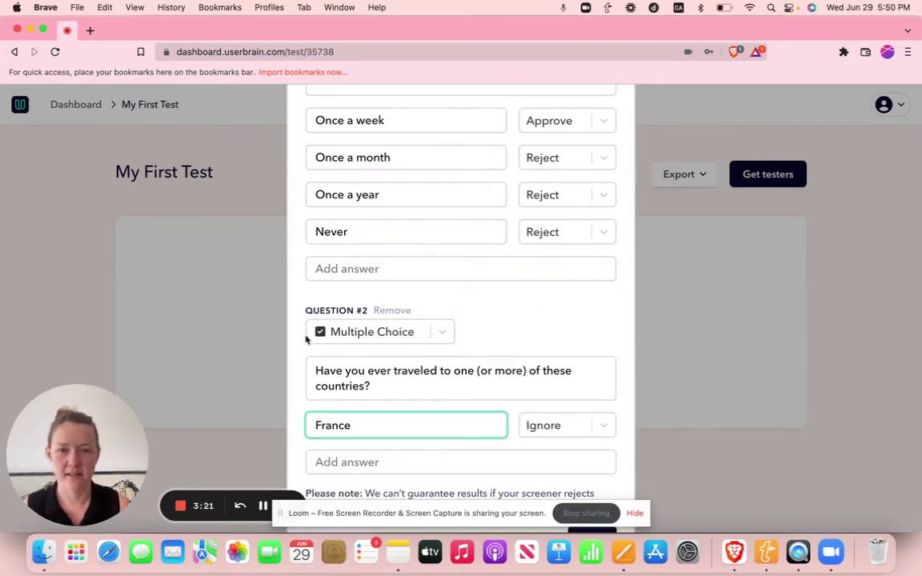
pyautogui.click(368, 470)
pyautogui.write('Italy')
pyautogui.scroll(-2, 448, 431)
pyautogui.click(381, 433)
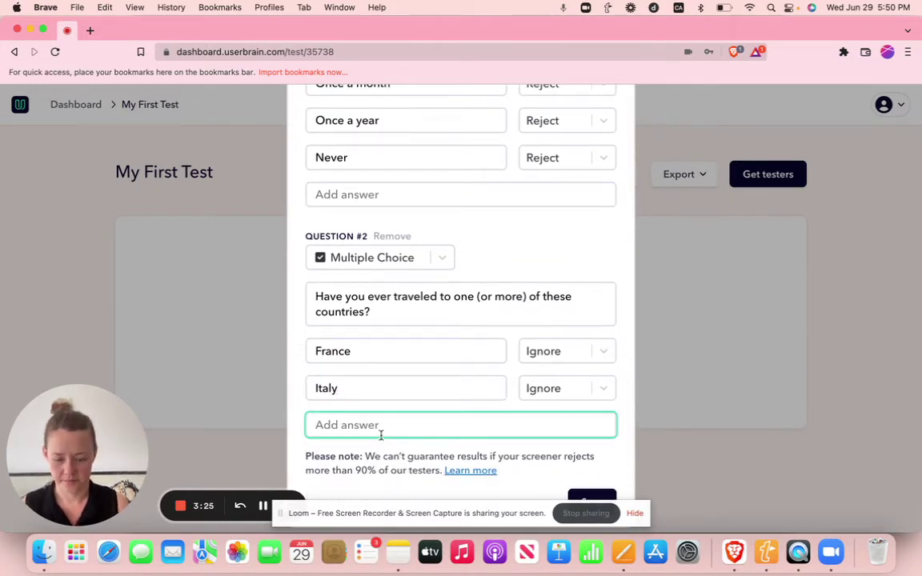
pyautogui.write('Canada')
pyautogui.click(344, 461)
pyautogui.write('United States')
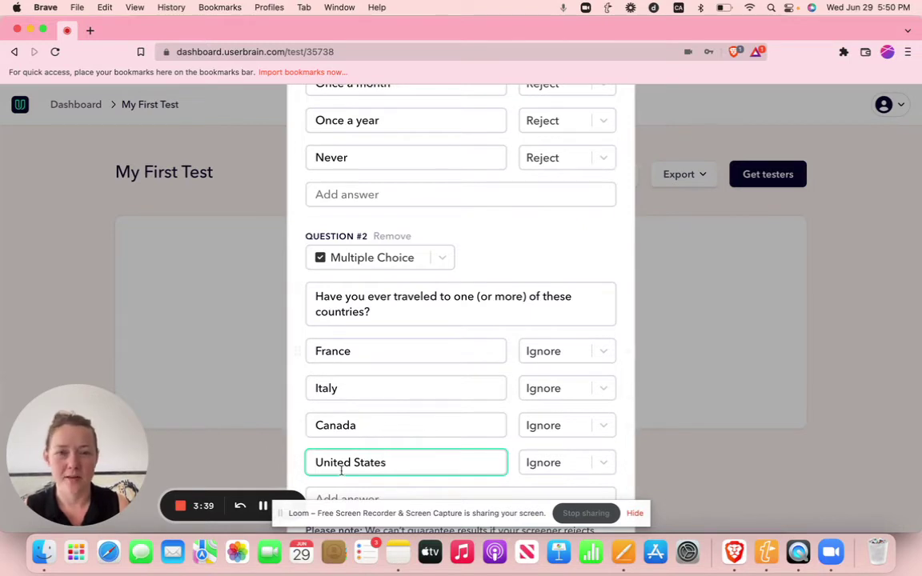
# Set Canada and United States to Approve, leaving France and Italy on Ignore.
pyautogui.moveTo(597, 429)
pyautogui.moveTo(567, 425)
pyautogui.click(596, 429)
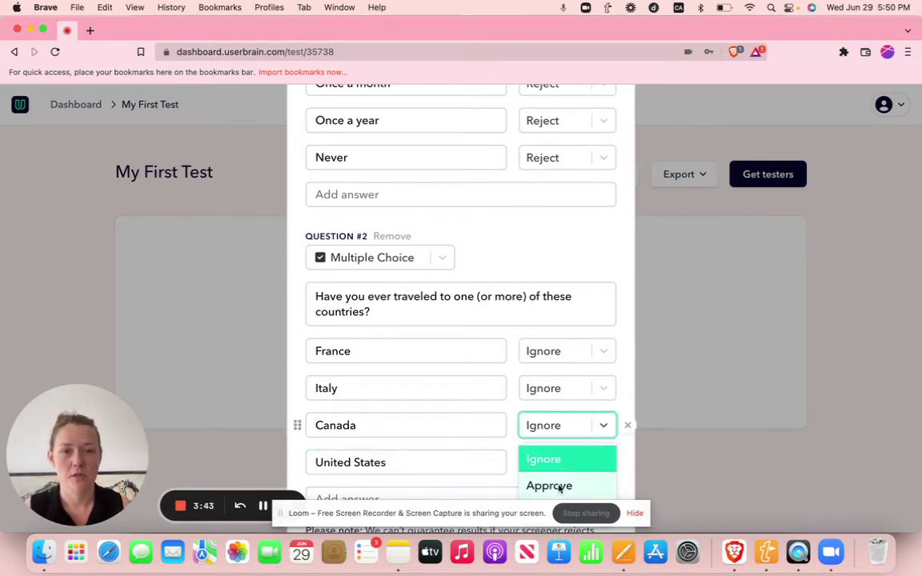
pyautogui.click(544, 486)
pyautogui.scroll(-2, 488, 356)
pyautogui.click(568, 396)
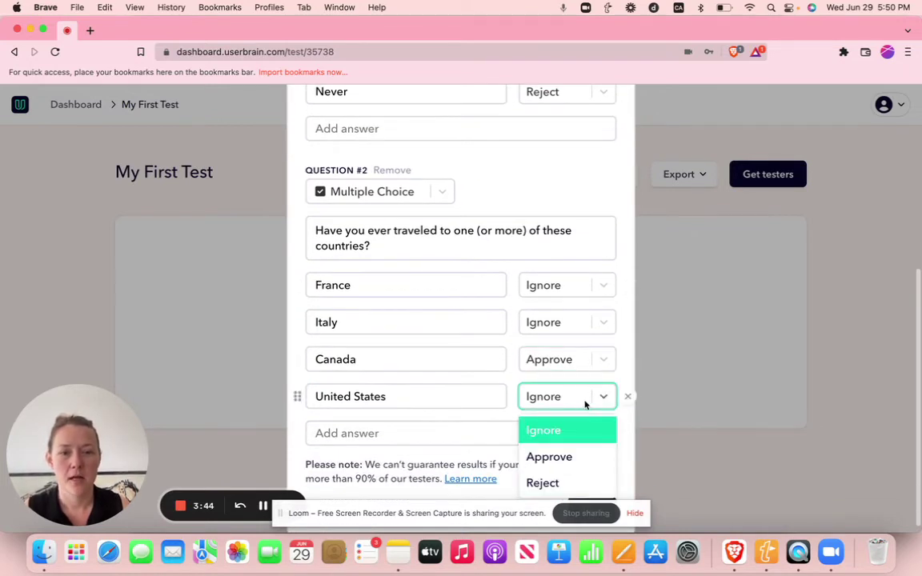
pyautogui.click(560, 456)
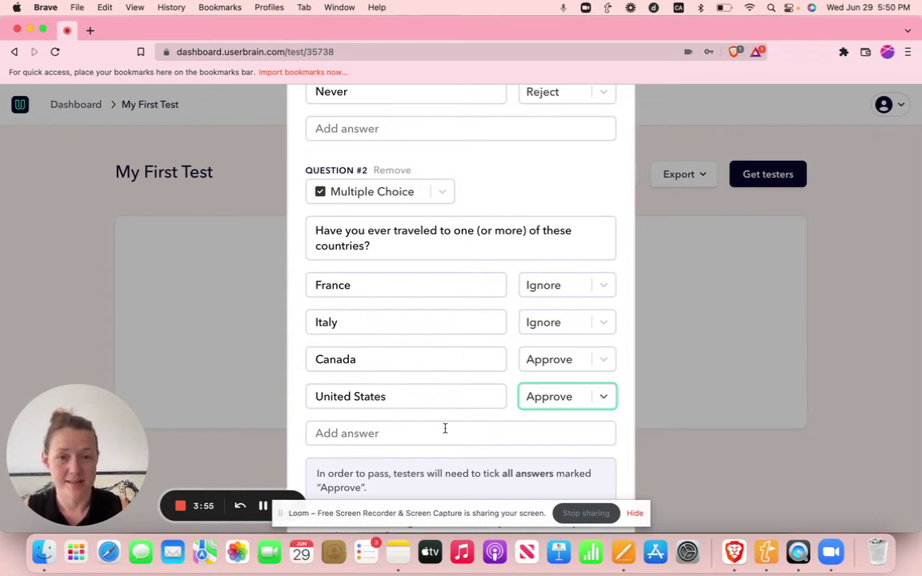
pyautogui.moveTo(382, 359)
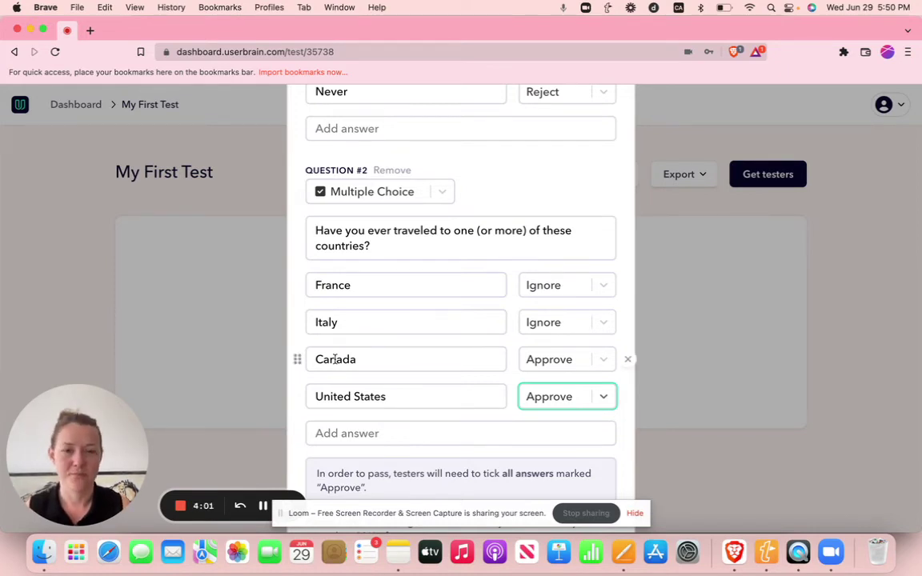
# Review both screener questions and save them back to the targeting panel.
pyautogui.scroll(-2, 442, 371)
pyautogui.moveTo(556, 408); pyautogui.dragTo(586, 412)
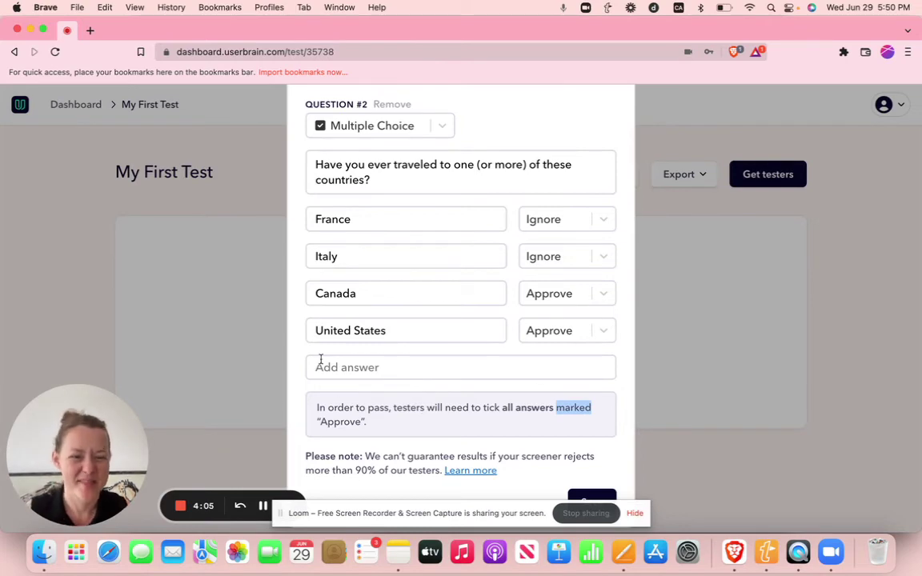
pyautogui.scroll(5, 447, 206)
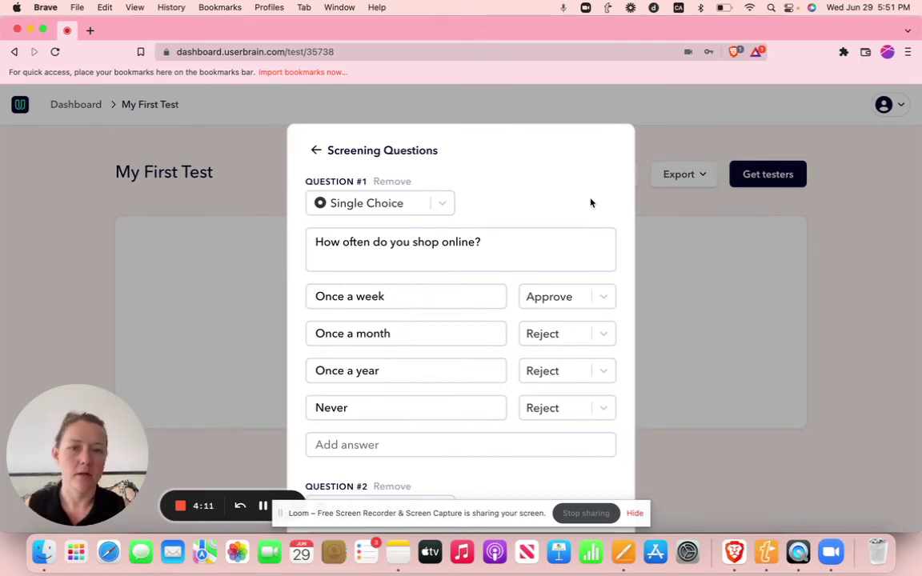
pyautogui.scroll(-5, 590, 202)
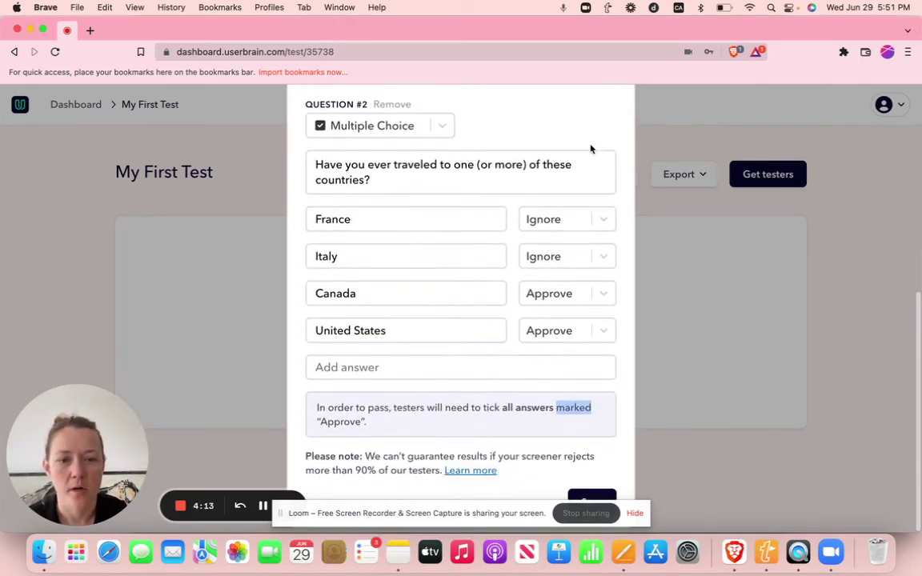
pyautogui.click(597, 496)
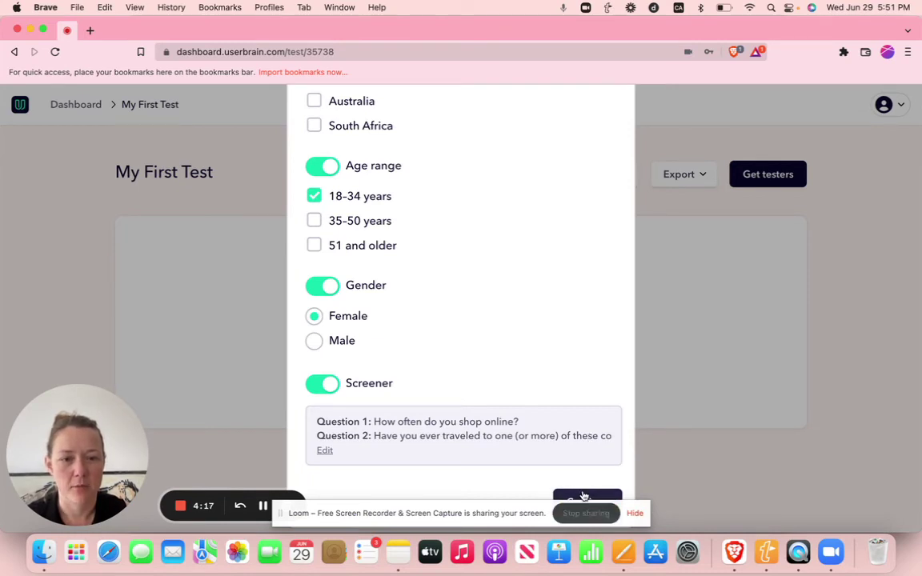
# Open the order summary, check the credit balance, and keep Perform only once.
pyautogui.click(584, 497)
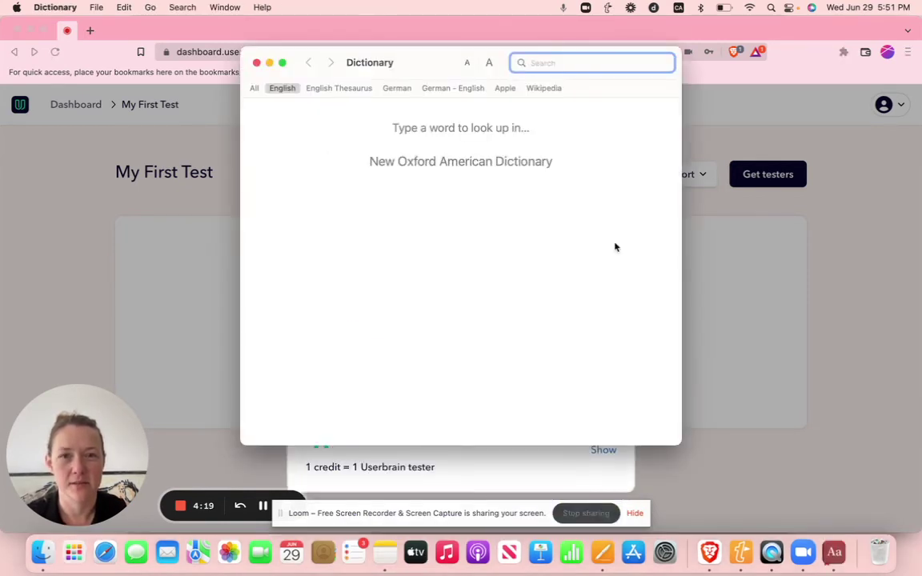
pyautogui.click(254, 63)
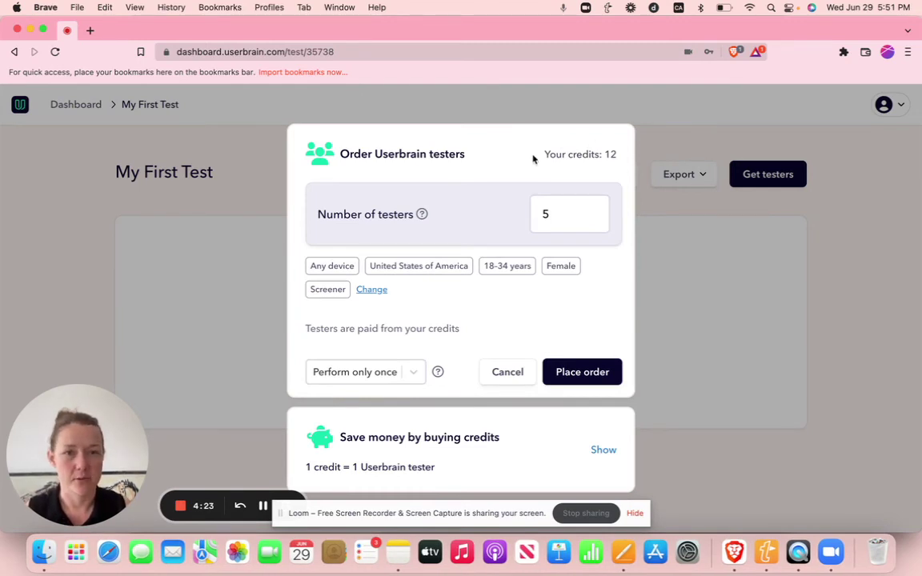
pyautogui.moveTo(540, 156); pyautogui.dragTo(676, 160)
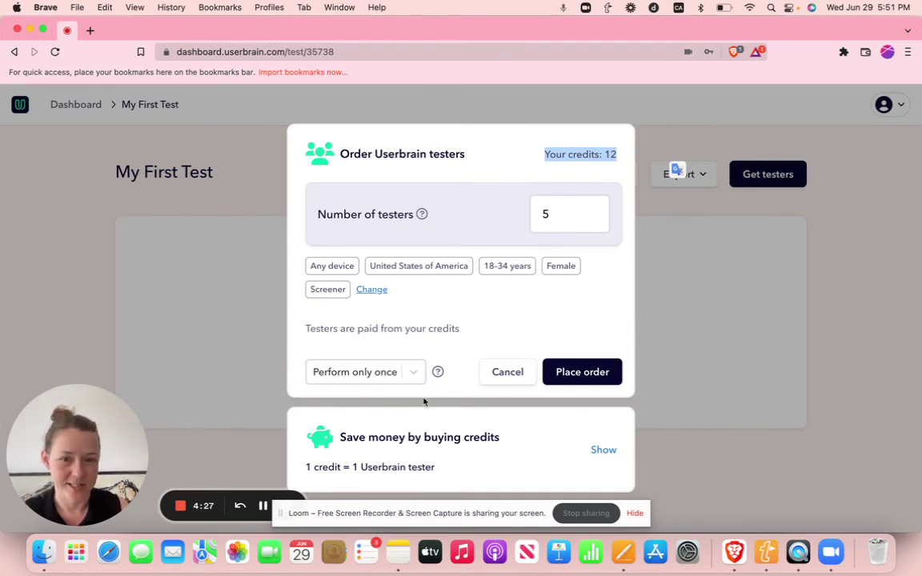
pyautogui.click(408, 372)
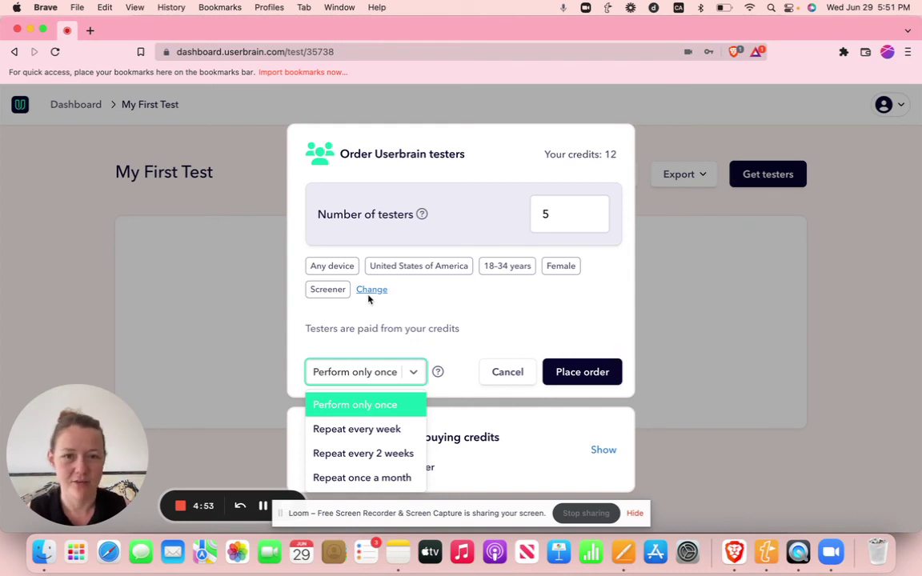
pyautogui.click(480, 305)
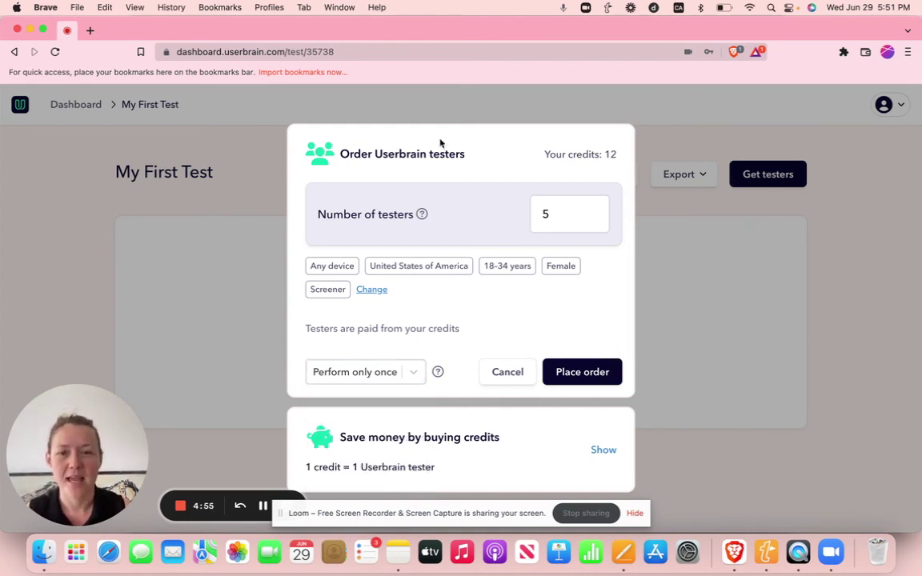